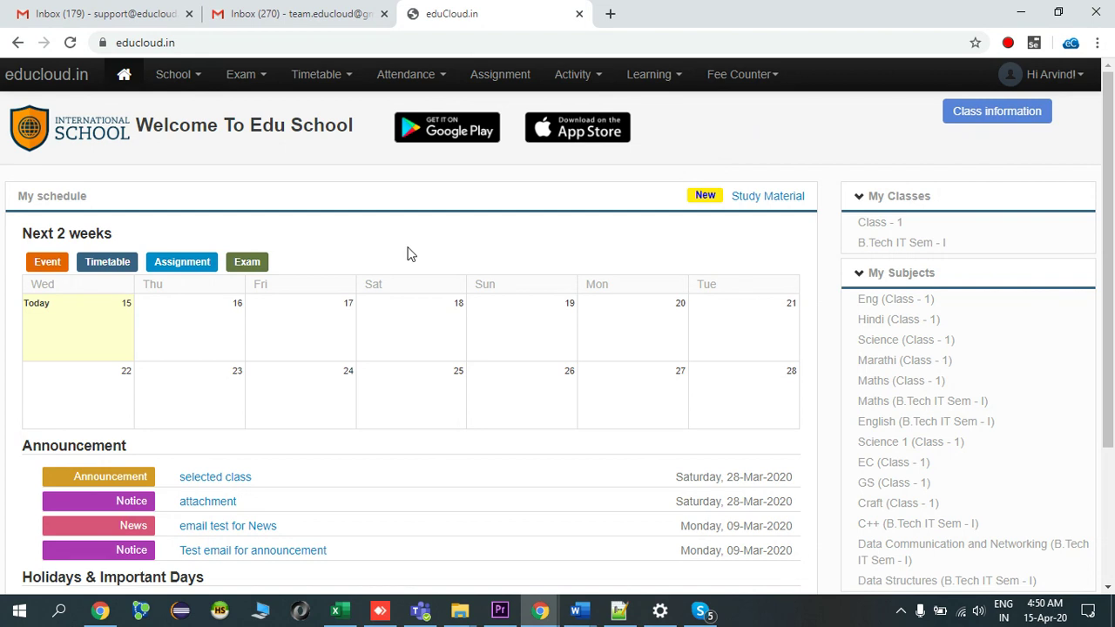
Step: Filter My schedule to assignments and open Thursday's Spelling Writing entry in the assignment calendar
left_click(176, 265)
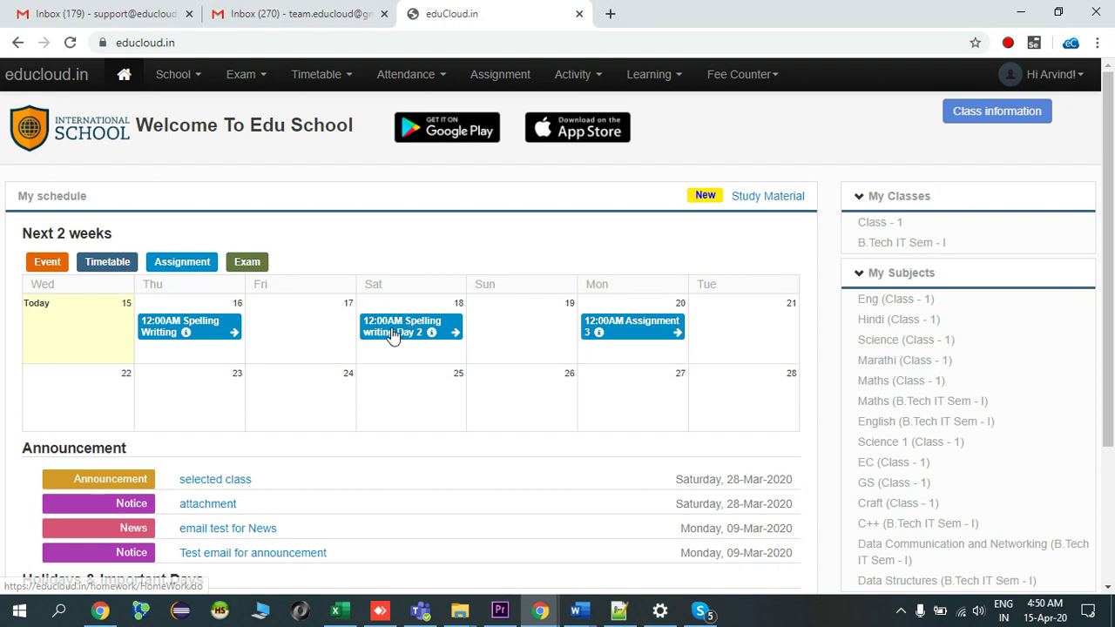
mouse_move(186, 334)
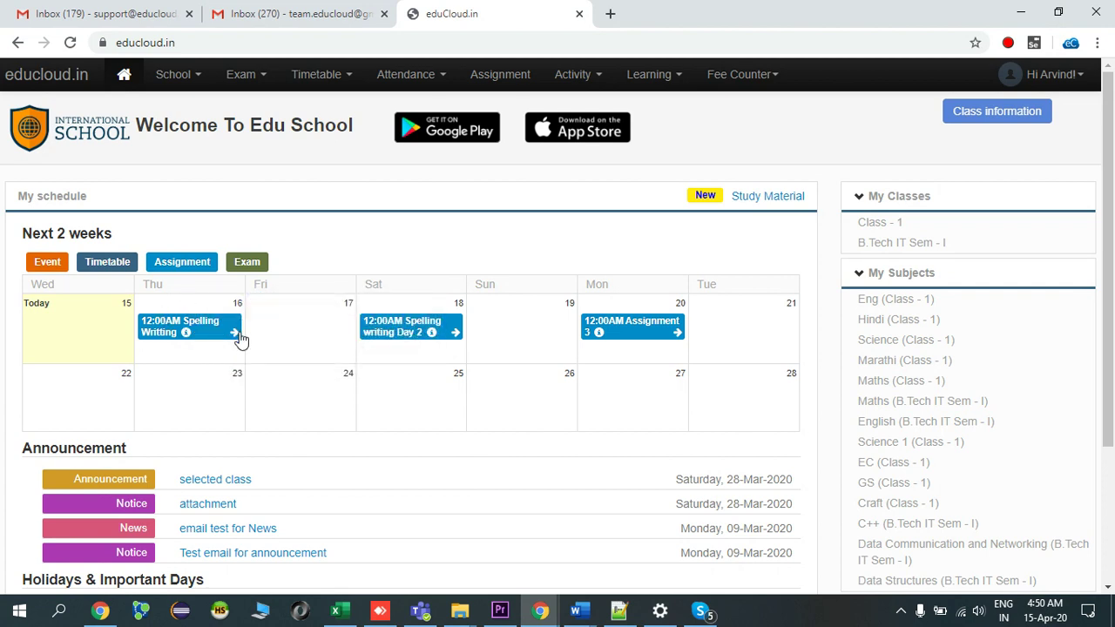
left_click(233, 336)
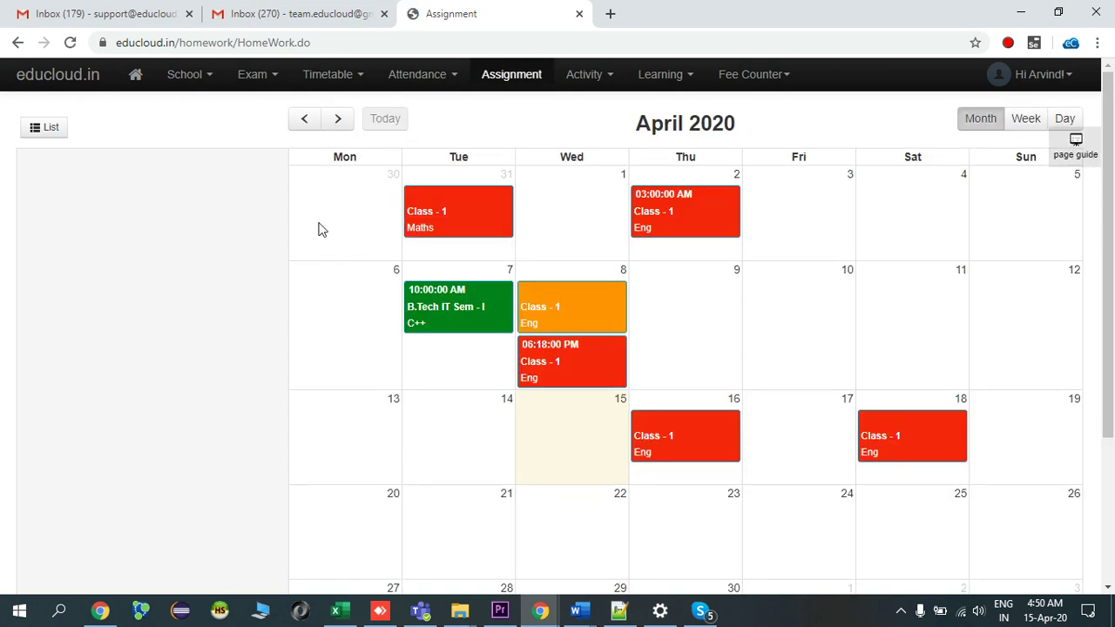
left_click(137, 77)
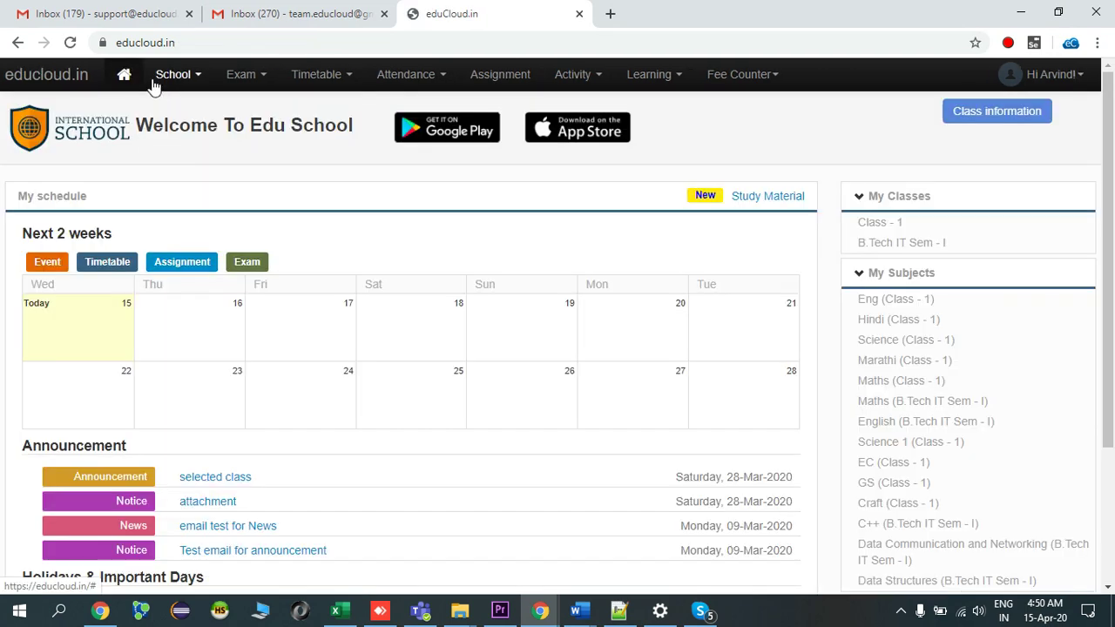
left_click(523, 80)
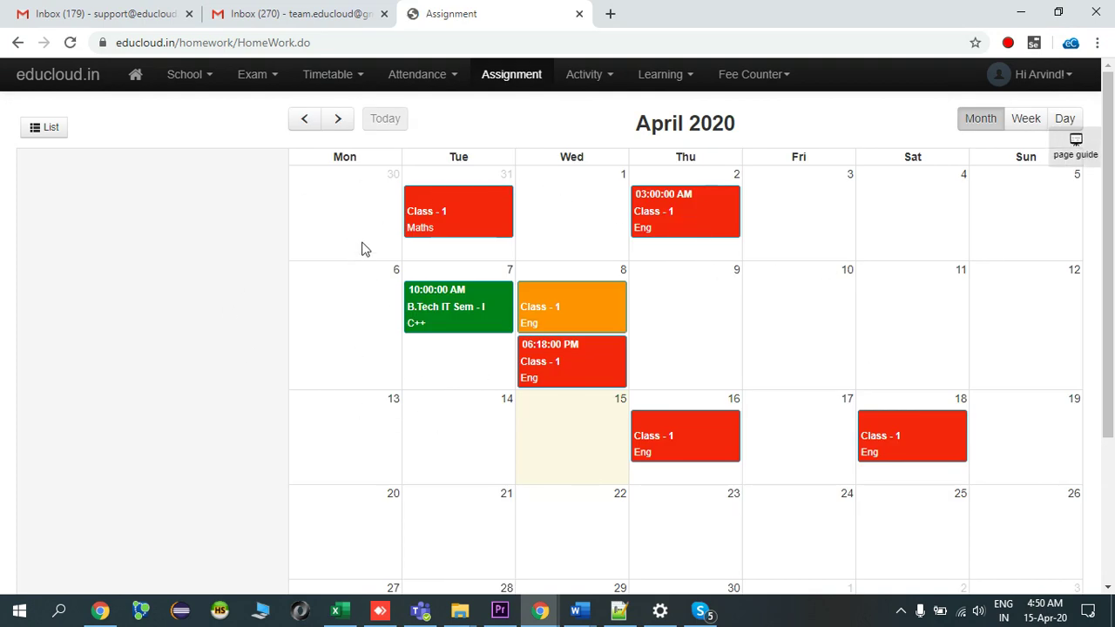
left_click(51, 135)
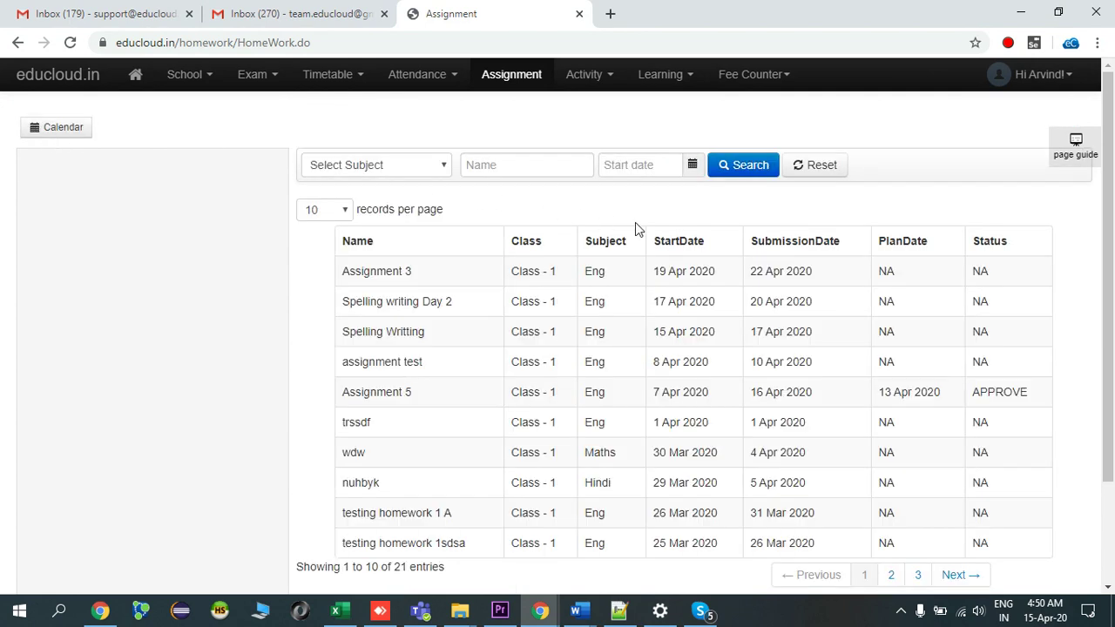
scroll(667, 279, "down", 1)
scroll(662, 322, "up", 1)
left_click(67, 135)
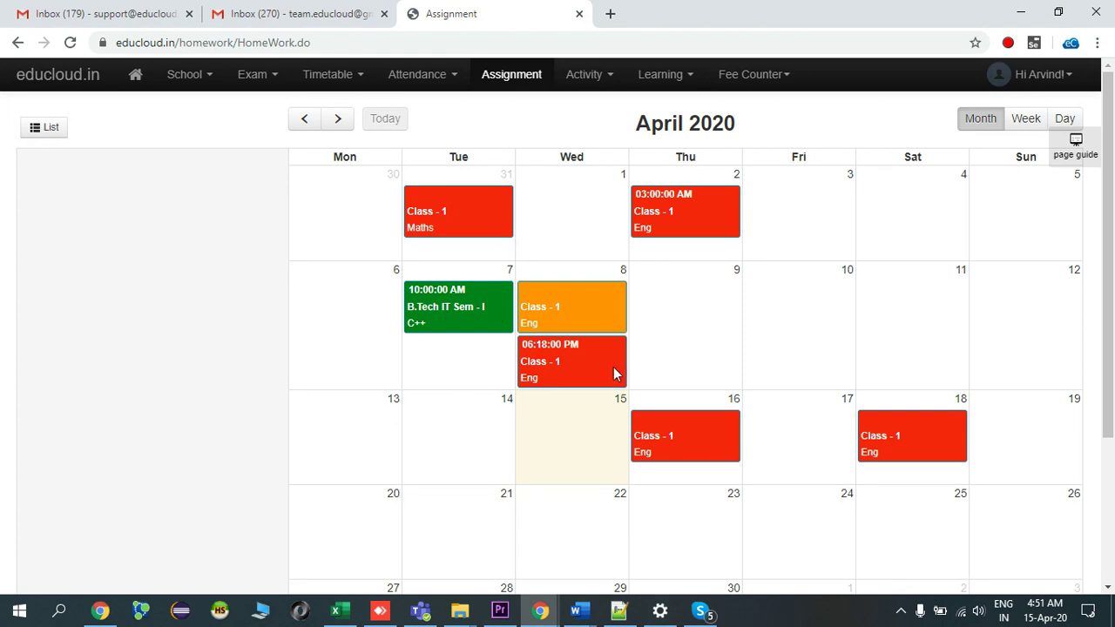
Step: Open the Thursday 16 Spelling Writting assignment and read its full description
left_click(695, 439)
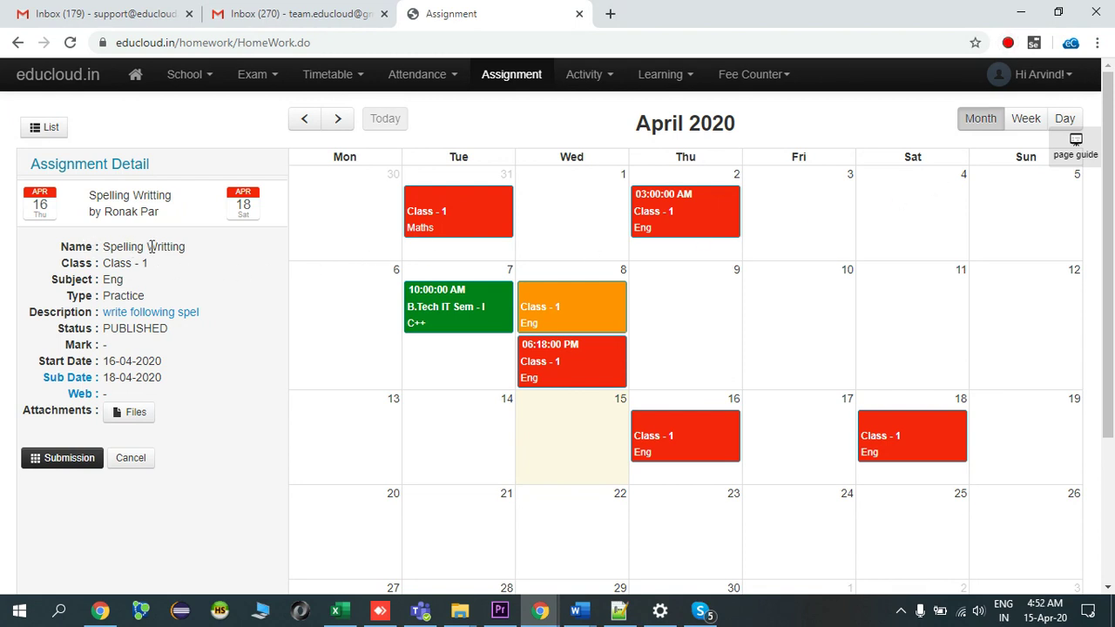
left_click(160, 316)
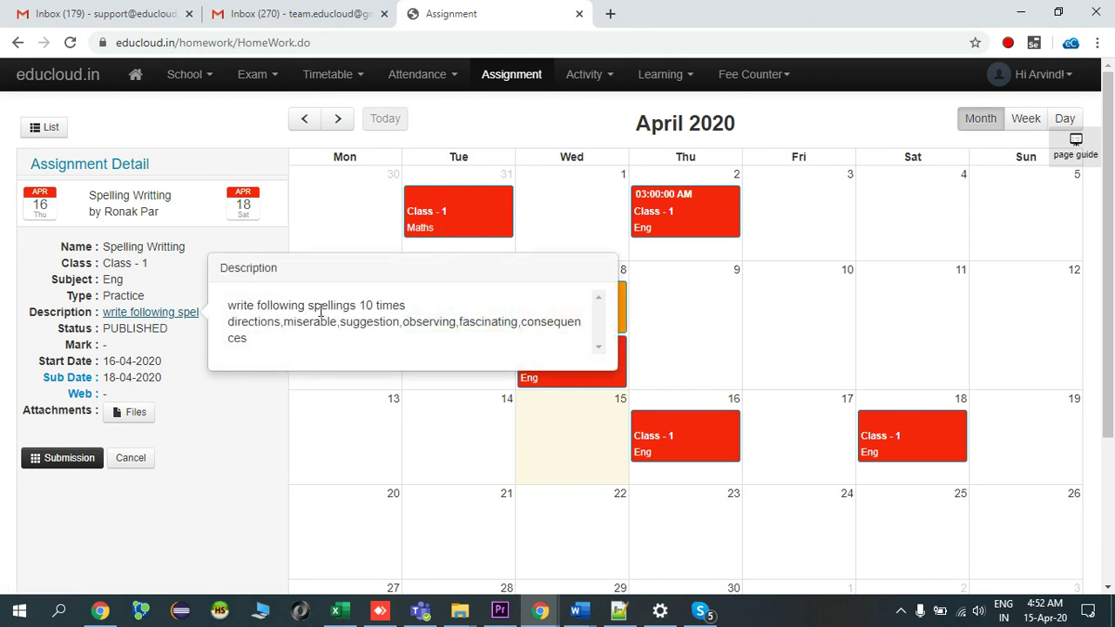
left_click(125, 349)
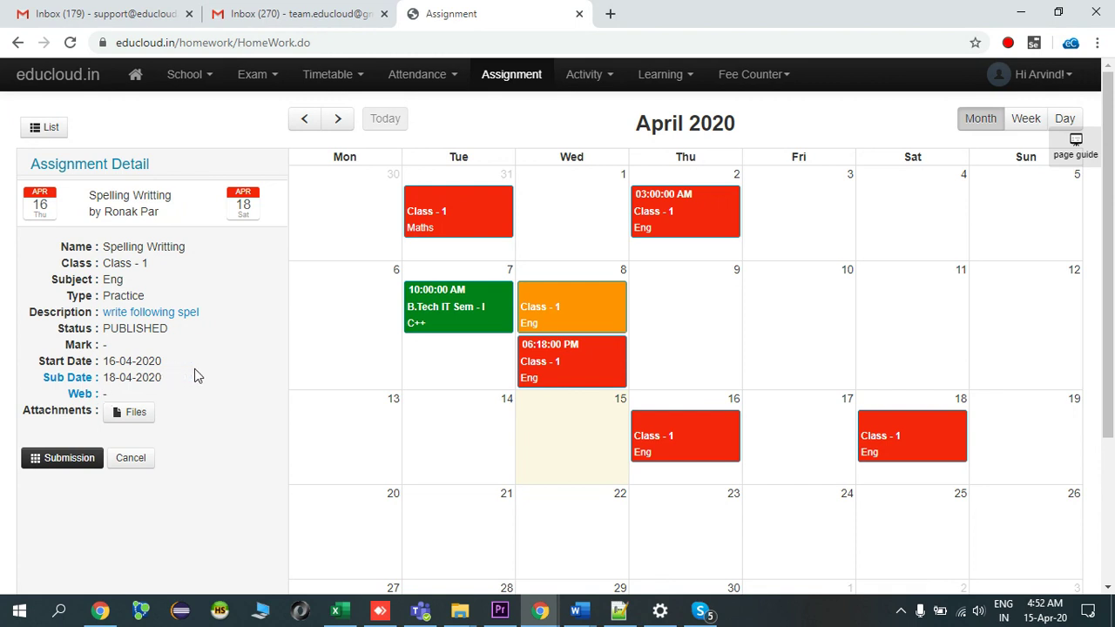
Step: Confirm the assignment has no attached files, then bring up the Saturday 18 assignment
left_click(137, 413)
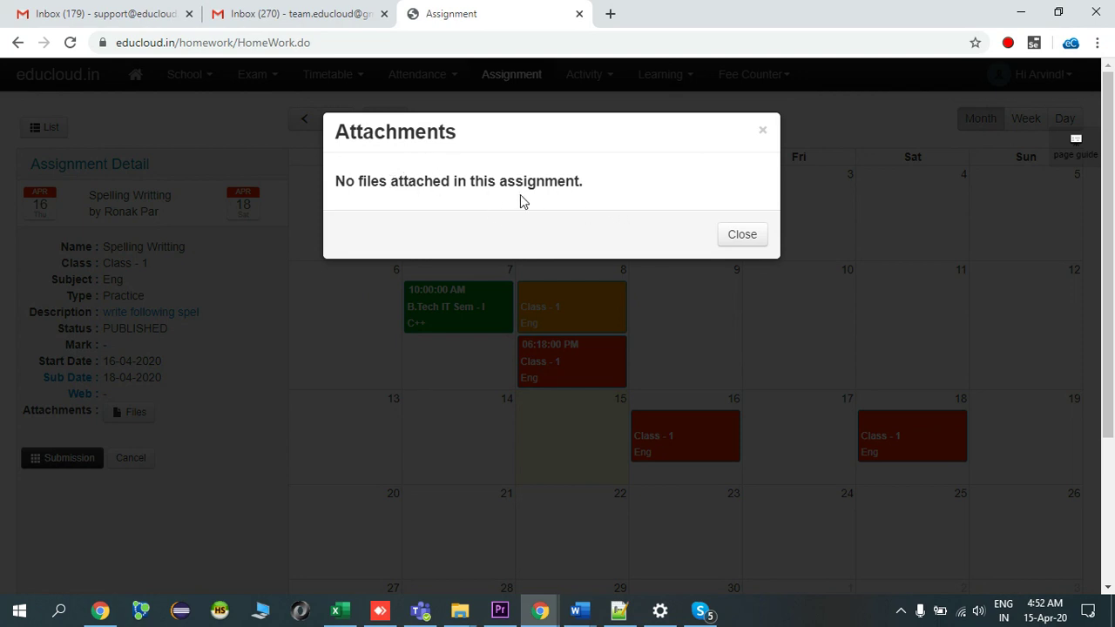
left_click(742, 235)
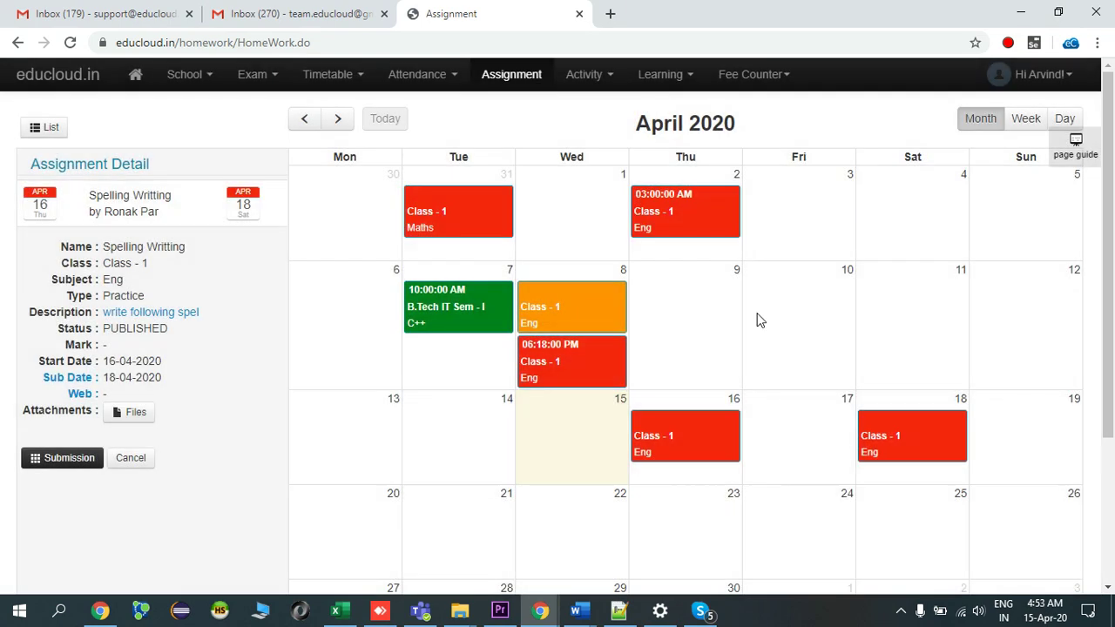
left_click(940, 432)
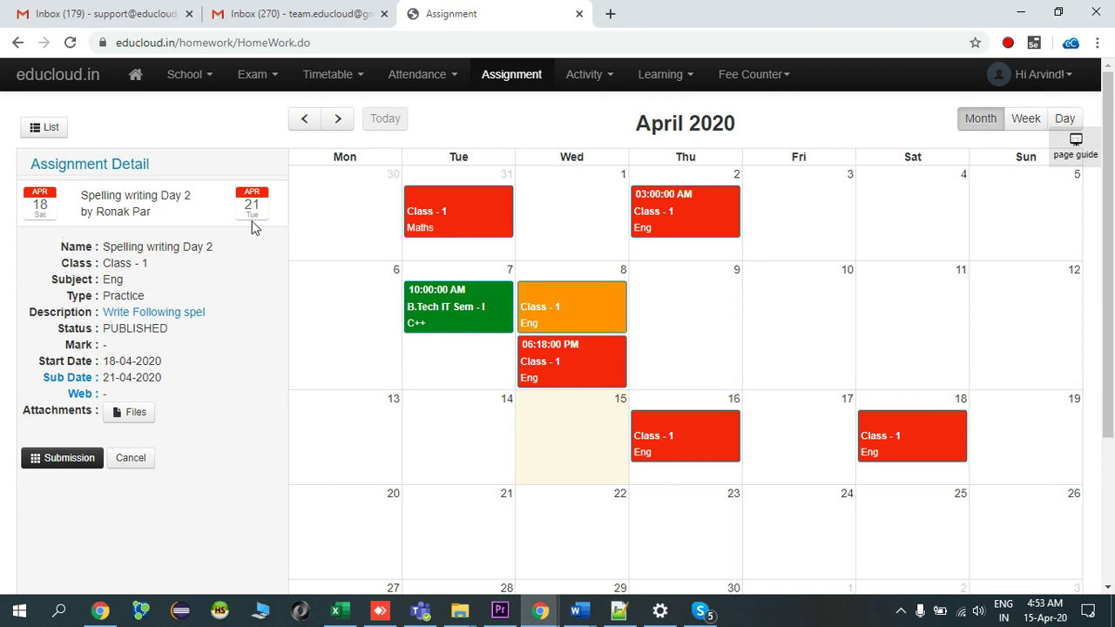
Step: Download Class 1 English spelling 2.docx from Spelling writing Day 2 and switch to Word
left_click(149, 318)
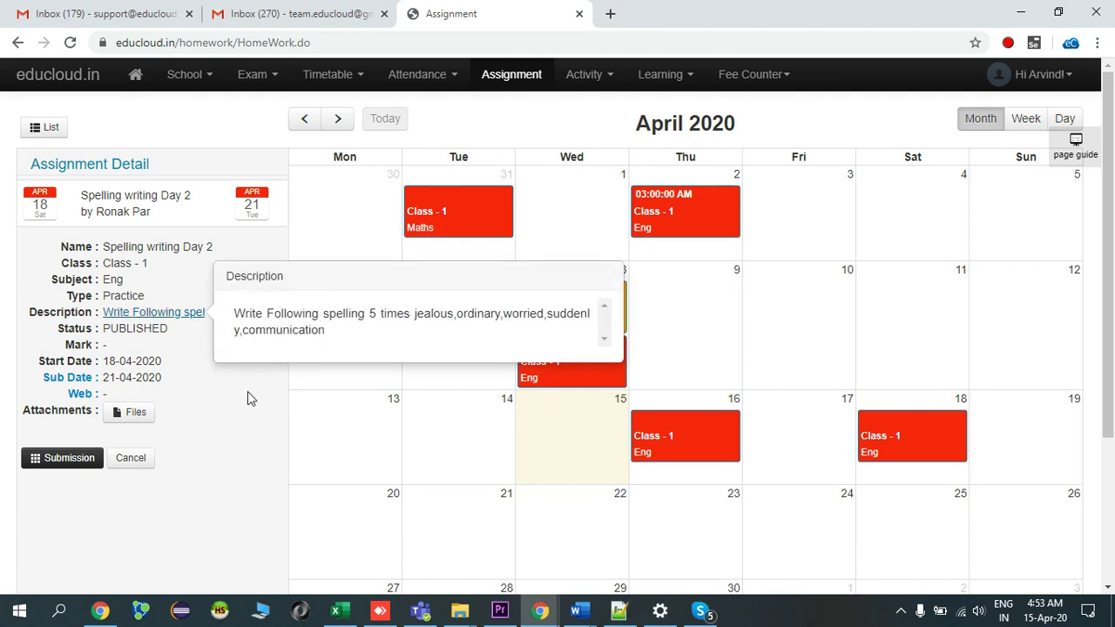
left_click(142, 412)
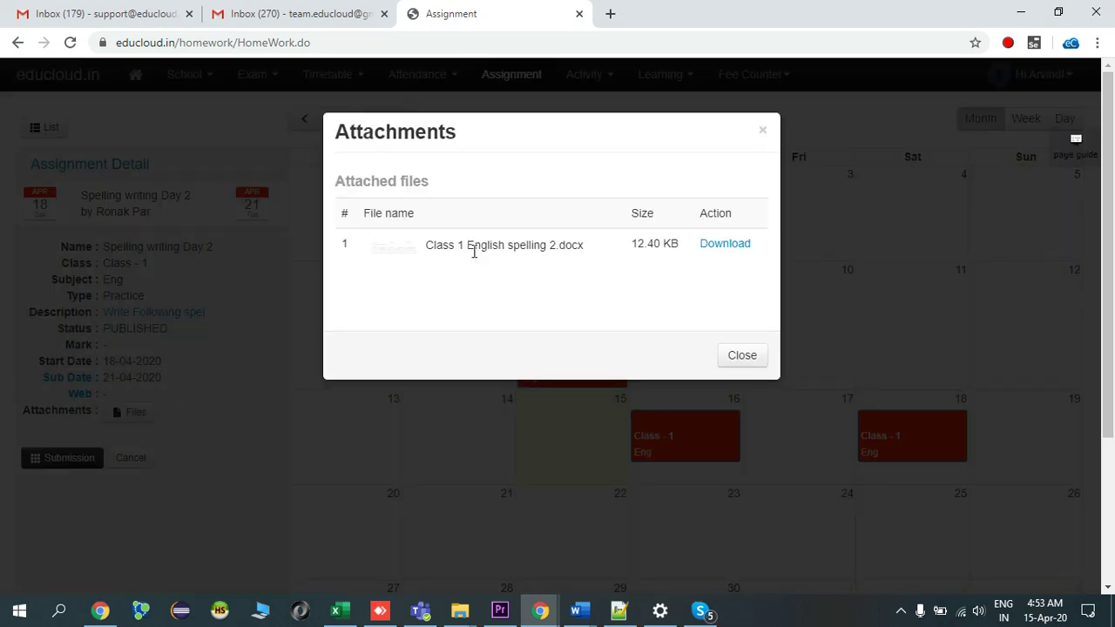
left_click(721, 248)
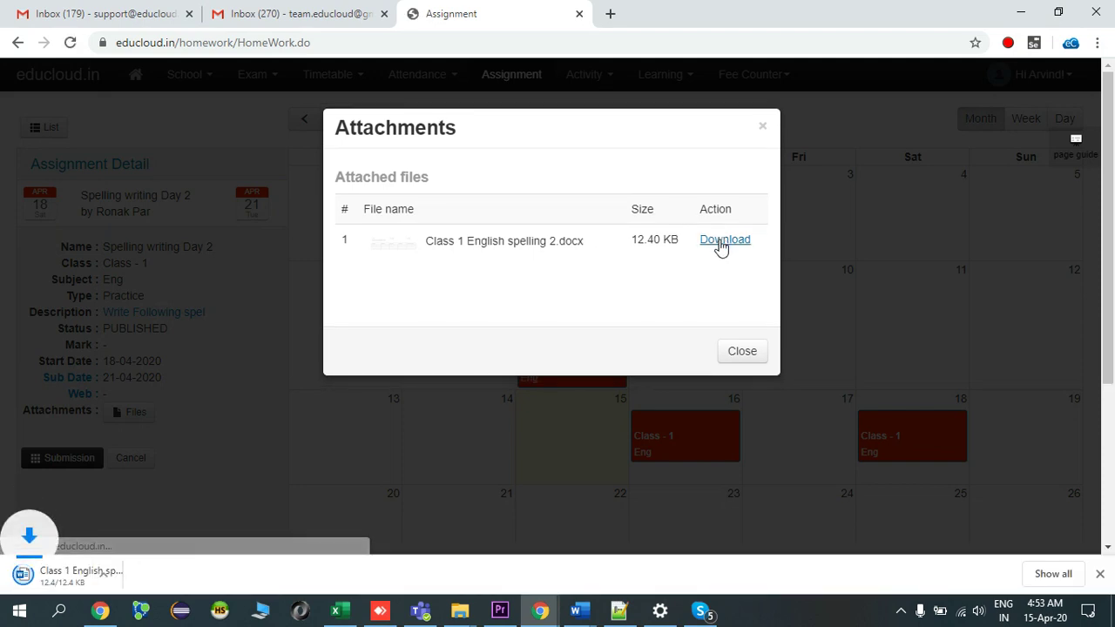
left_click(739, 351)
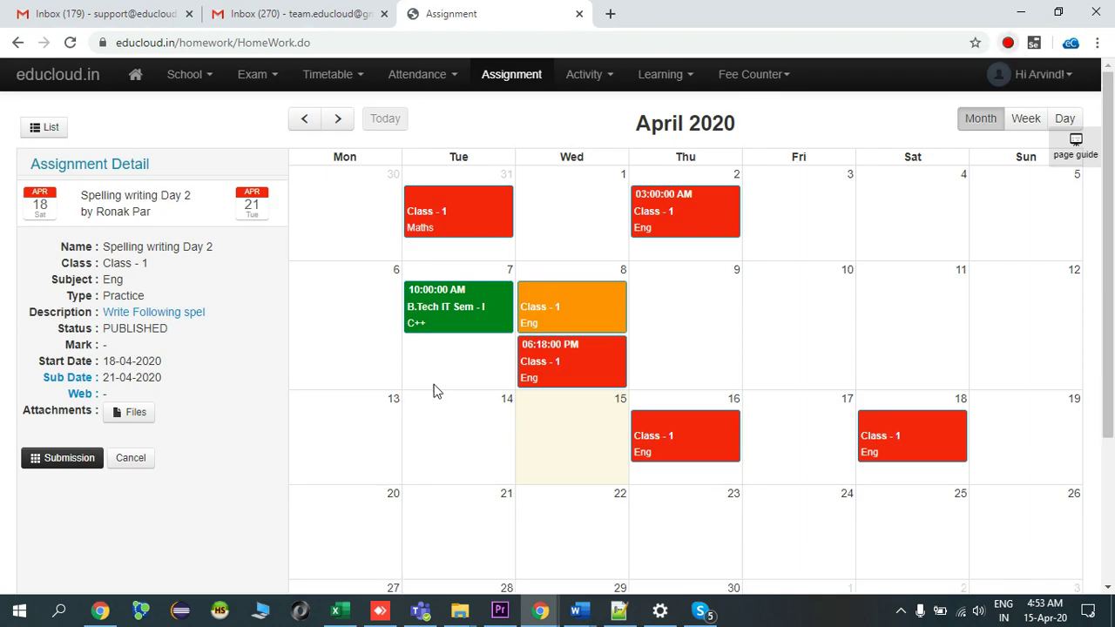
key("alt+Tab")
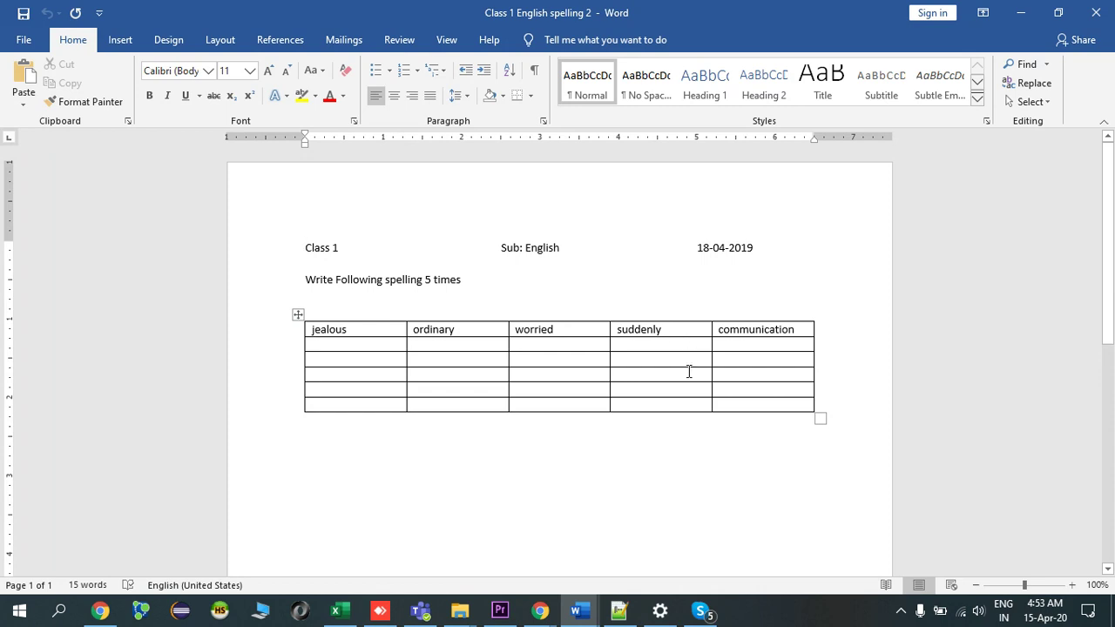
Step: Remove the colon after Student Name in the Word worksheet, then return to the eduCloud calendar
key("alt+Tab")
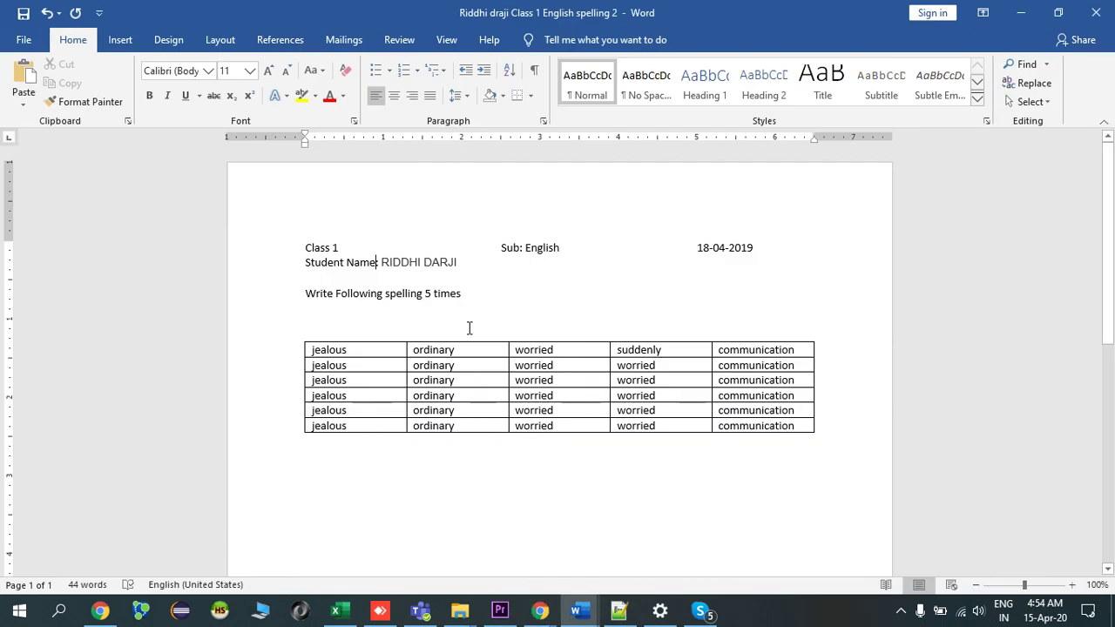
key("BackSpace")
key("ctrl+z")
key("BackSpace")
key("BackSpace")
key("alt+Tab")
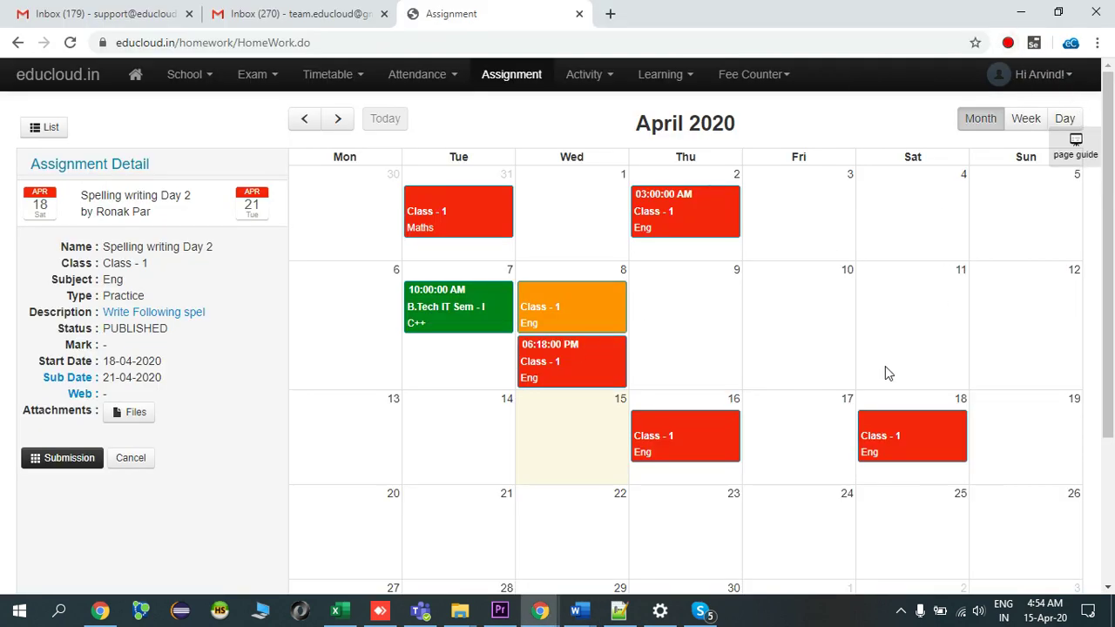
Step: Look through the Conversations and Discussions tabs, then show Spelling writing Day 2's Submission tab
left_click(61, 458)
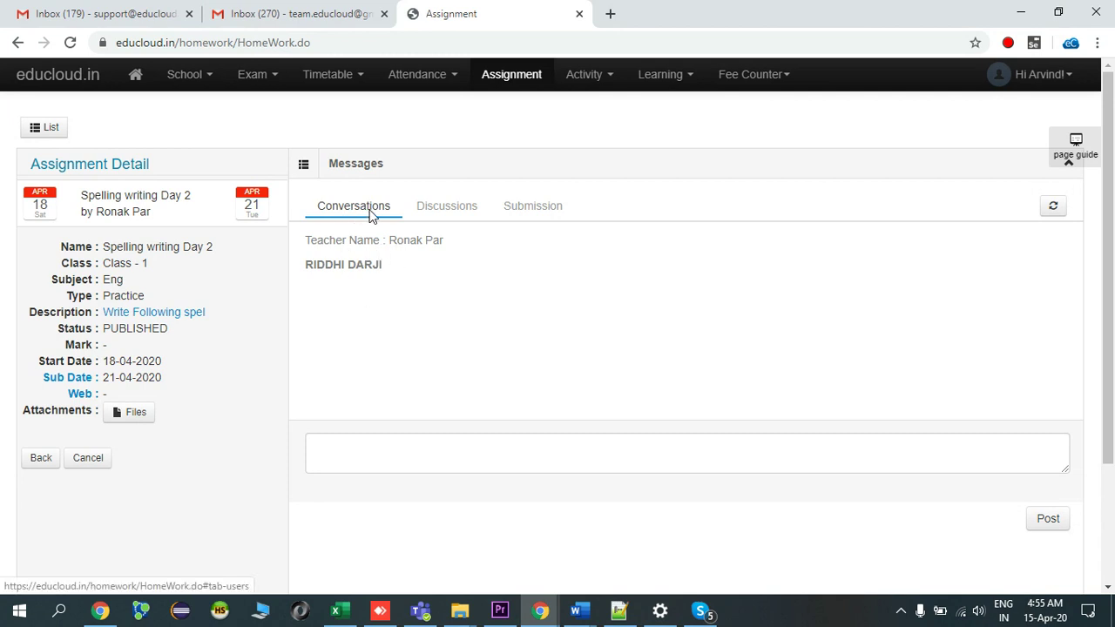
left_click(384, 457)
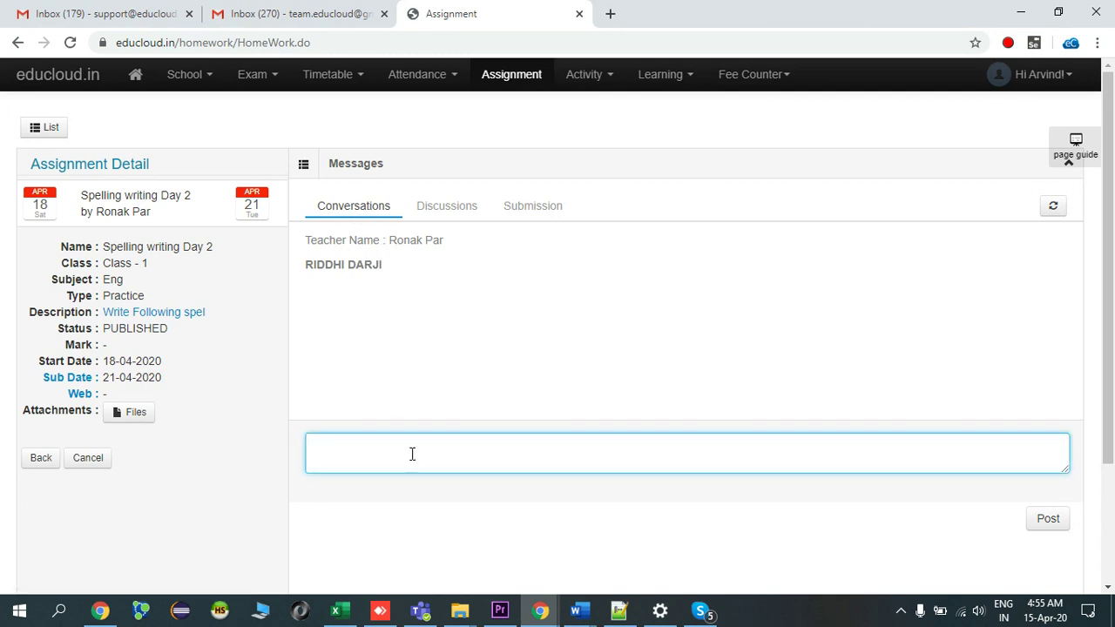
left_click(446, 209)
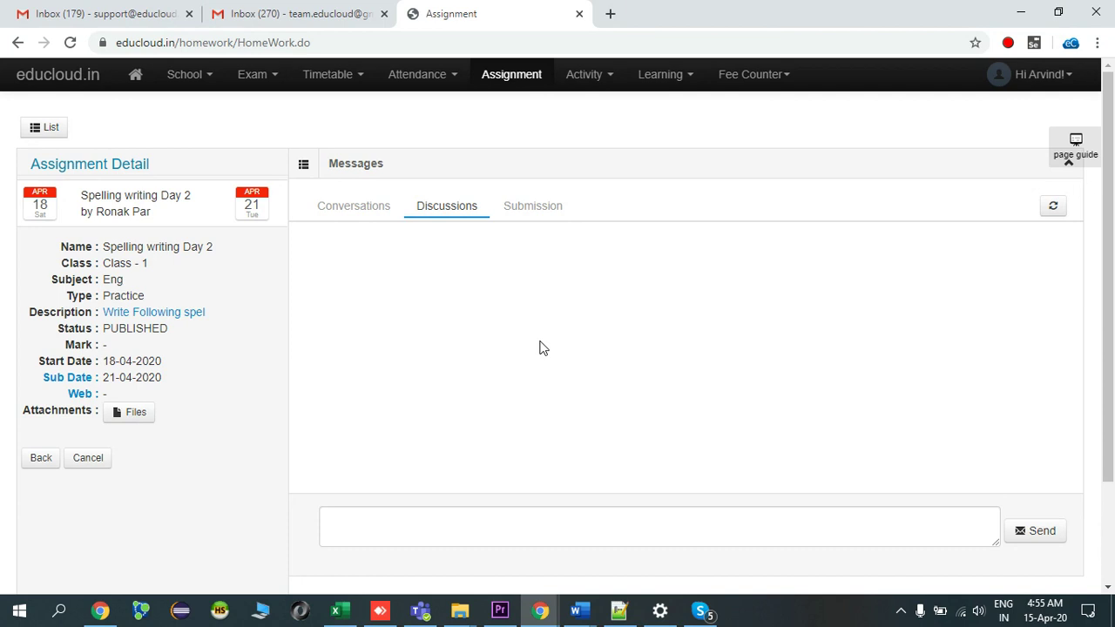
left_click(555, 207)
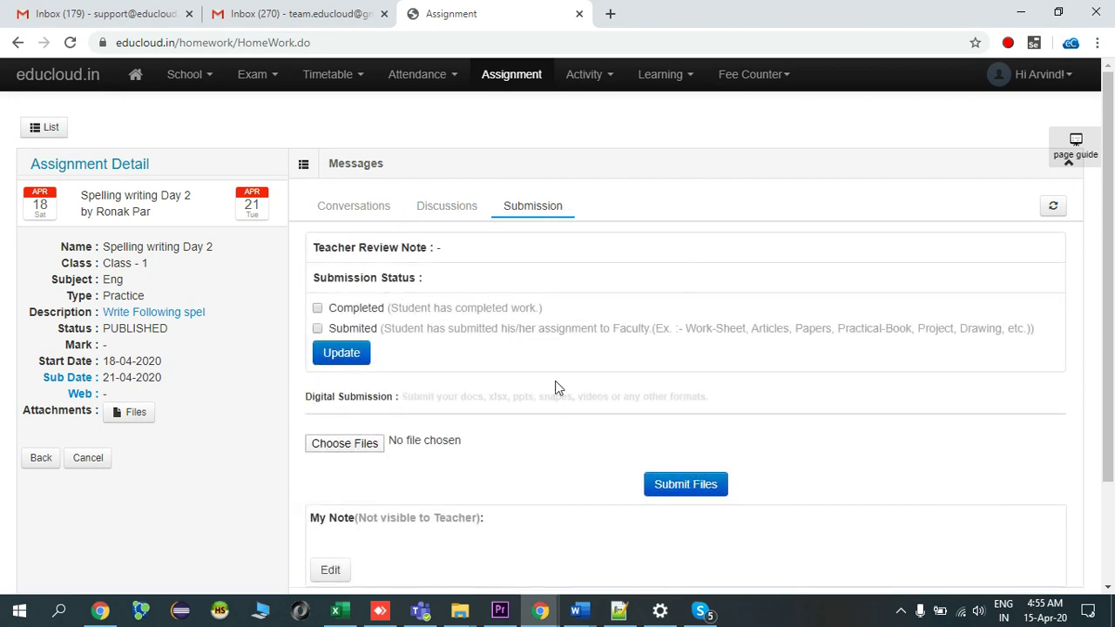
scroll(558, 388, "down", 1)
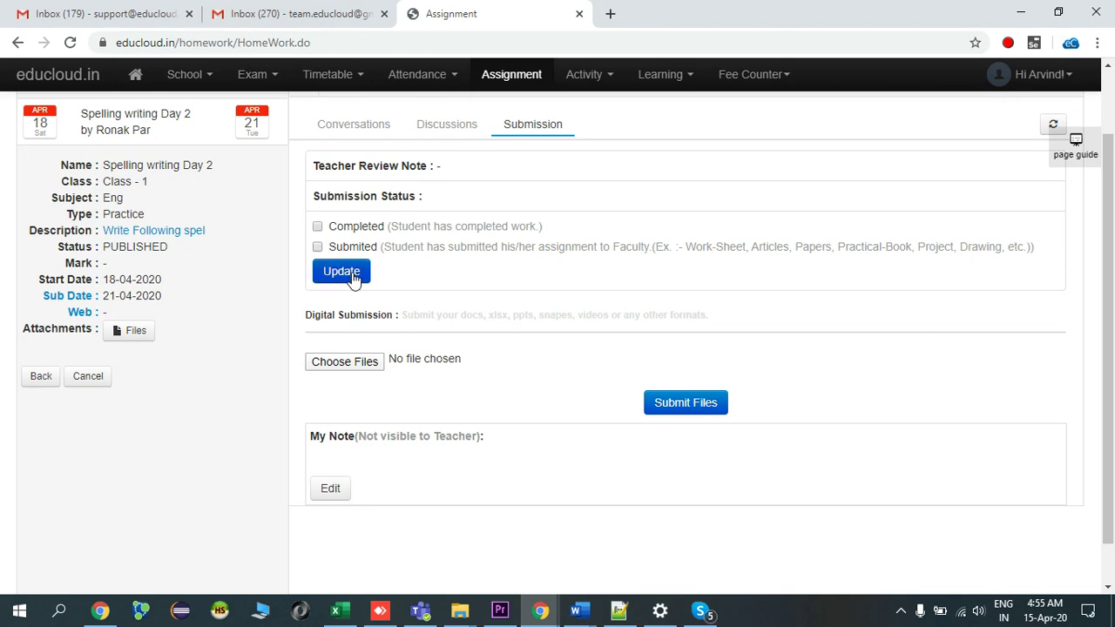
Step: Pick the completed Class 1 English spelling 2 .docx from Documents as the upload file
left_click(345, 362)
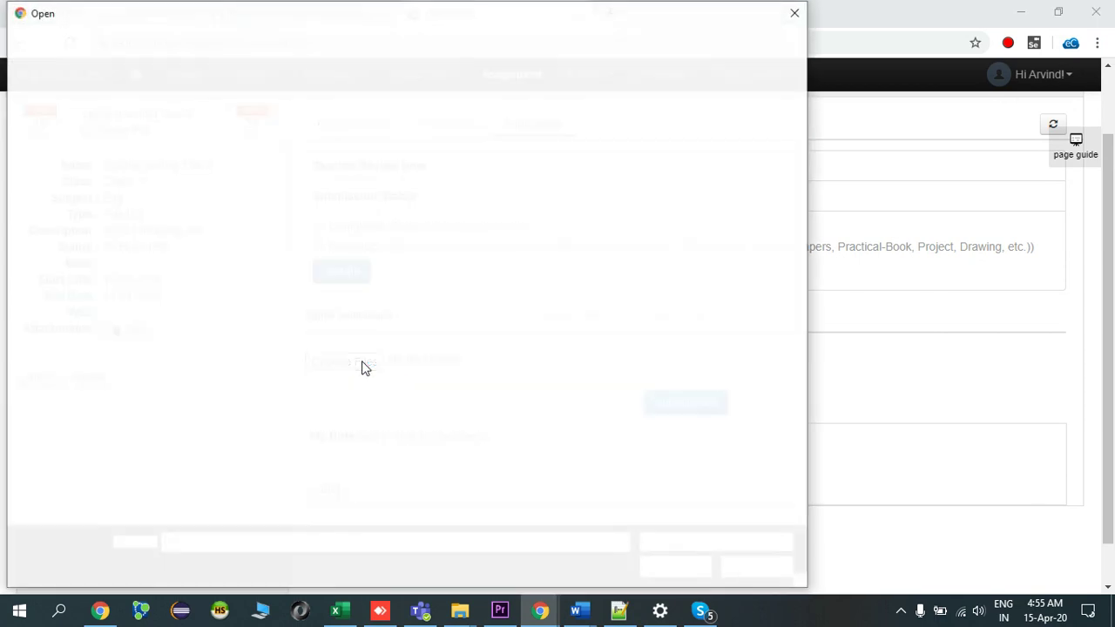
left_click(96, 161)
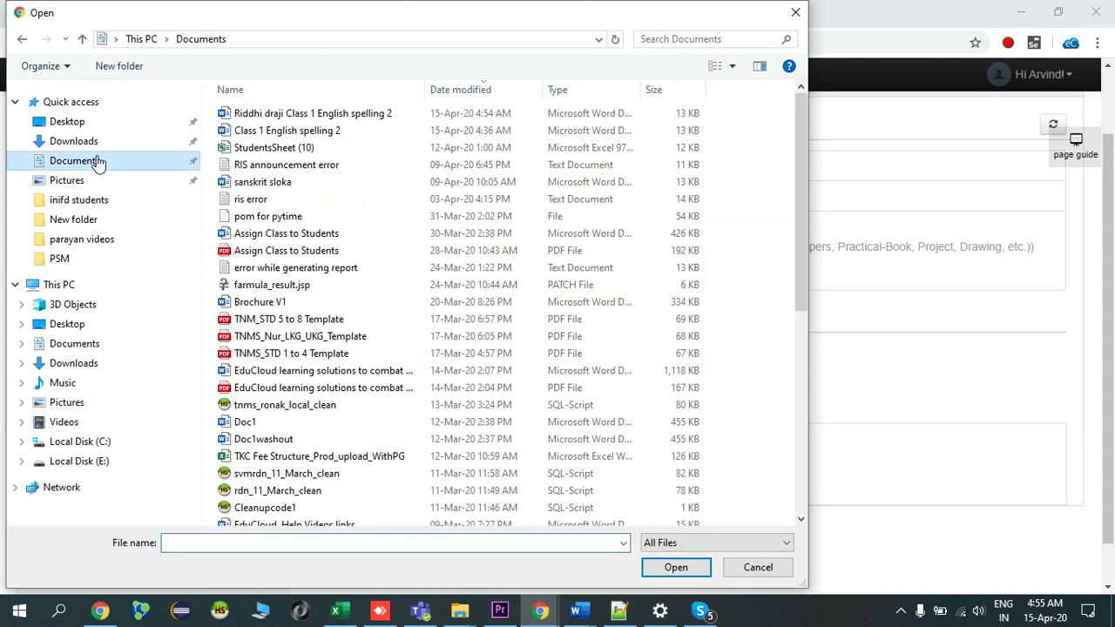
double_click(294, 119)
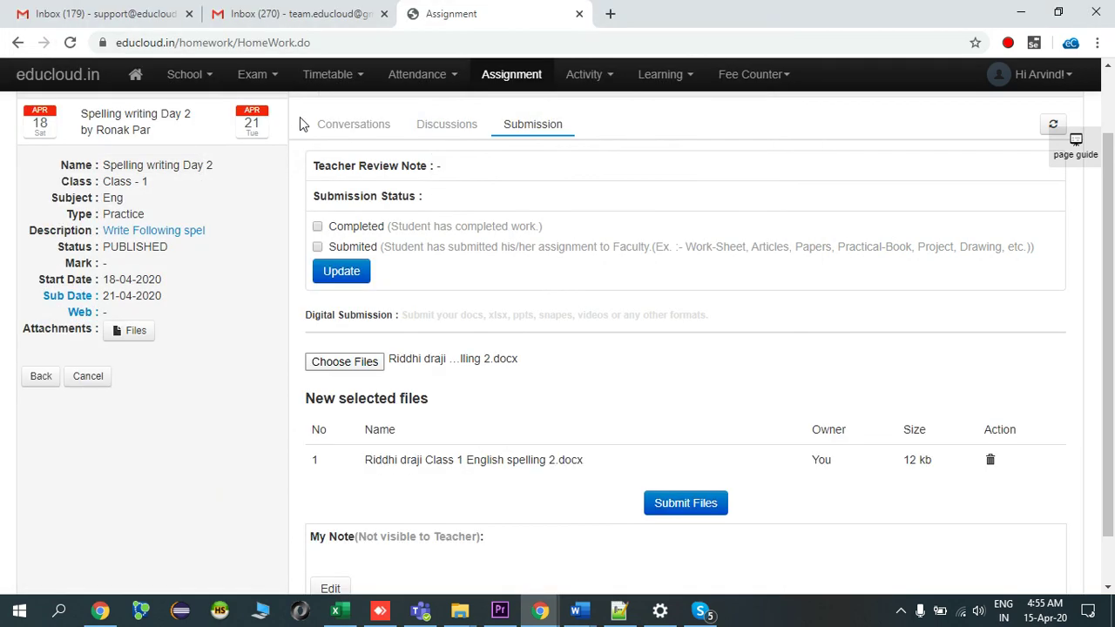
Step: Submit the selected spelling docx and check that the upload succeeded with Submited ticked
left_click(686, 503)
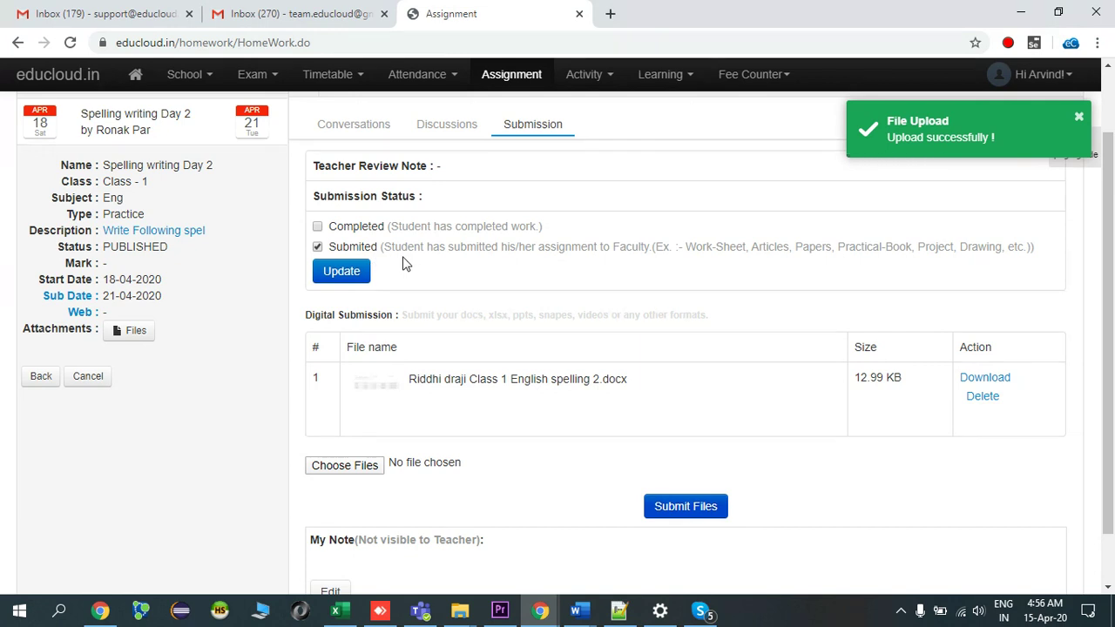
scroll(617, 322, "down", 1)
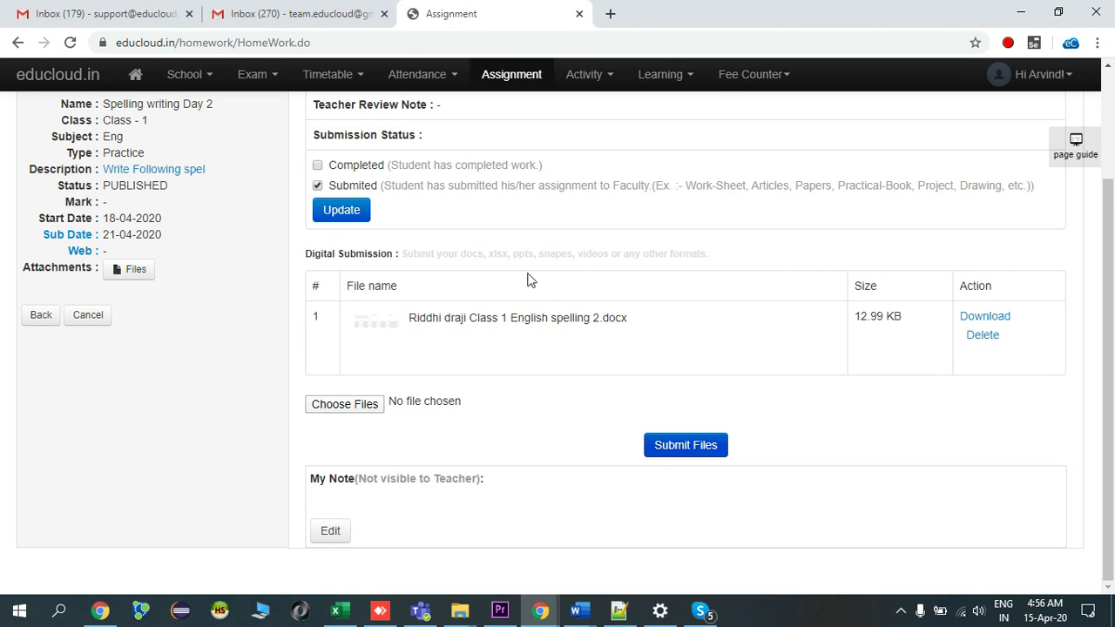
scroll(527, 278, "up", 1)
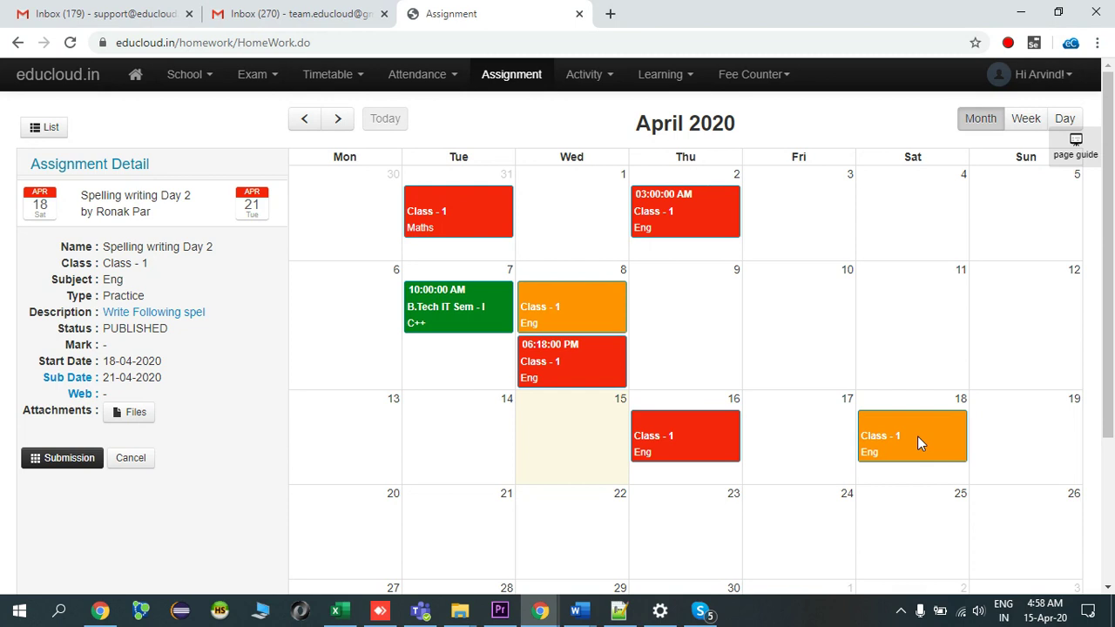
Step: Review the Submission tab showing APPROVE status and the uploaded 12.99 KB spelling docx
left_click(62, 457)
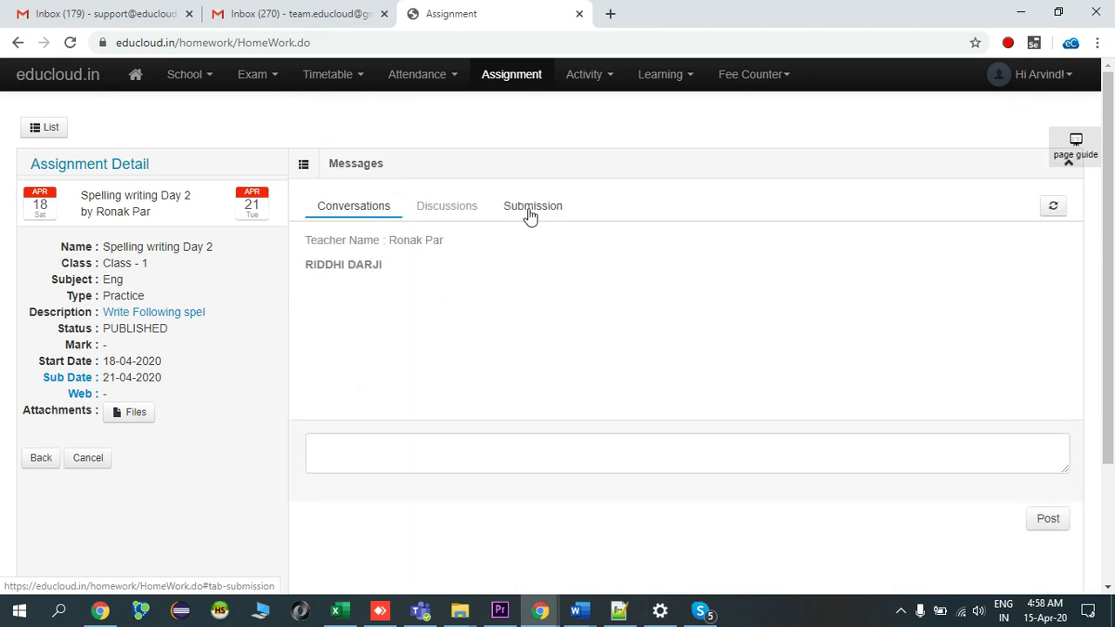
left_click(530, 213)
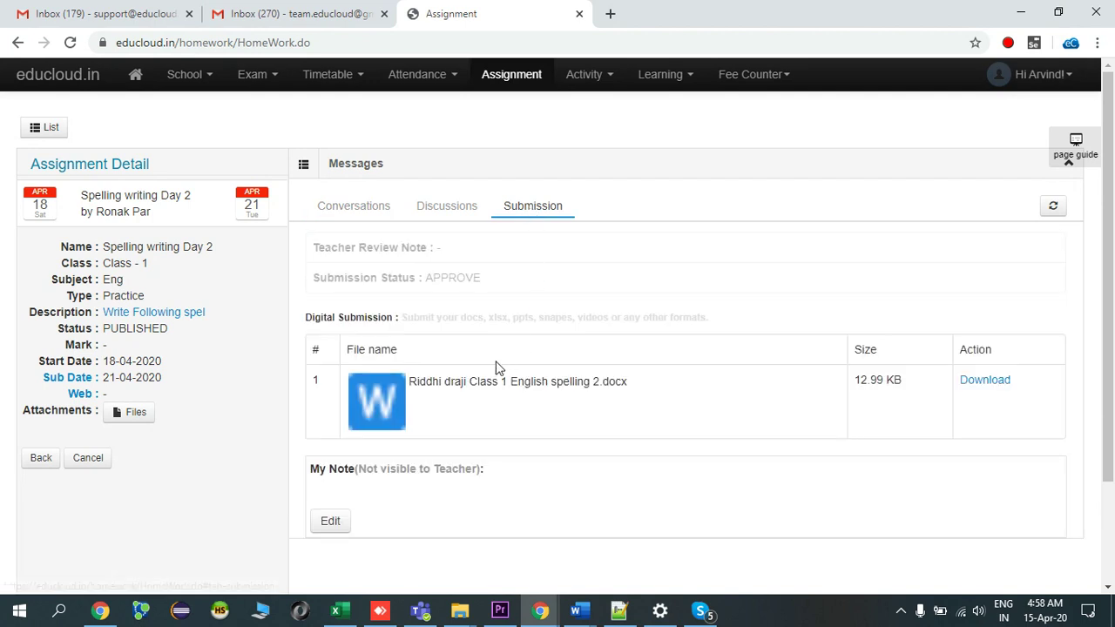
left_click_drag(314, 274, 541, 286)
left_click(541, 285)
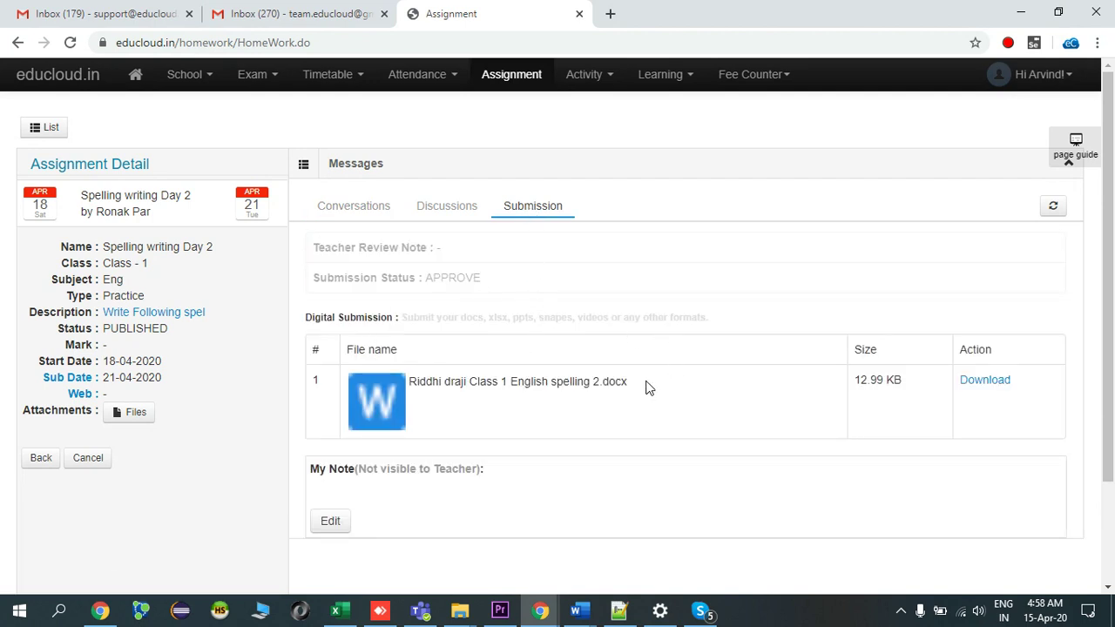